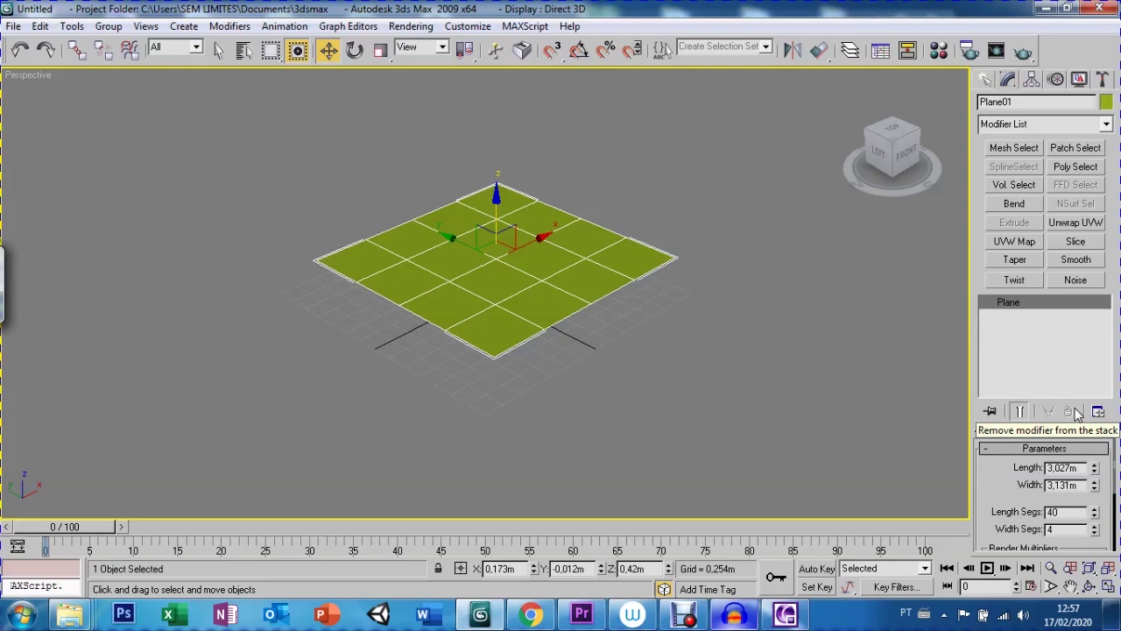
Give Plane01 40 Length Segs and 40 Width Segs
key("Tab")
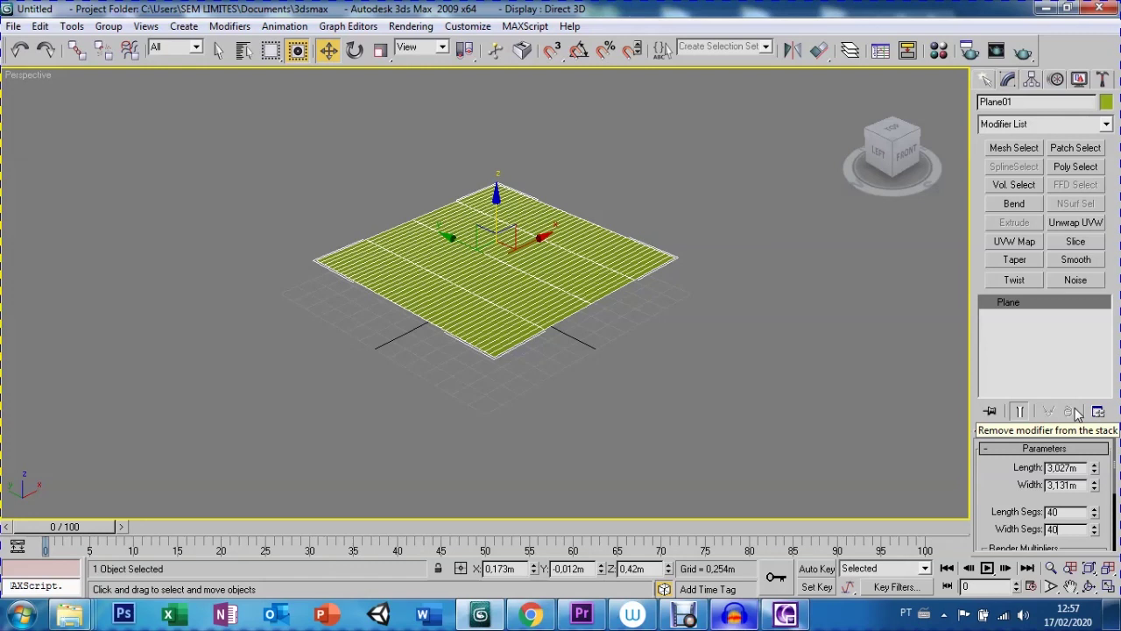
key("Return")
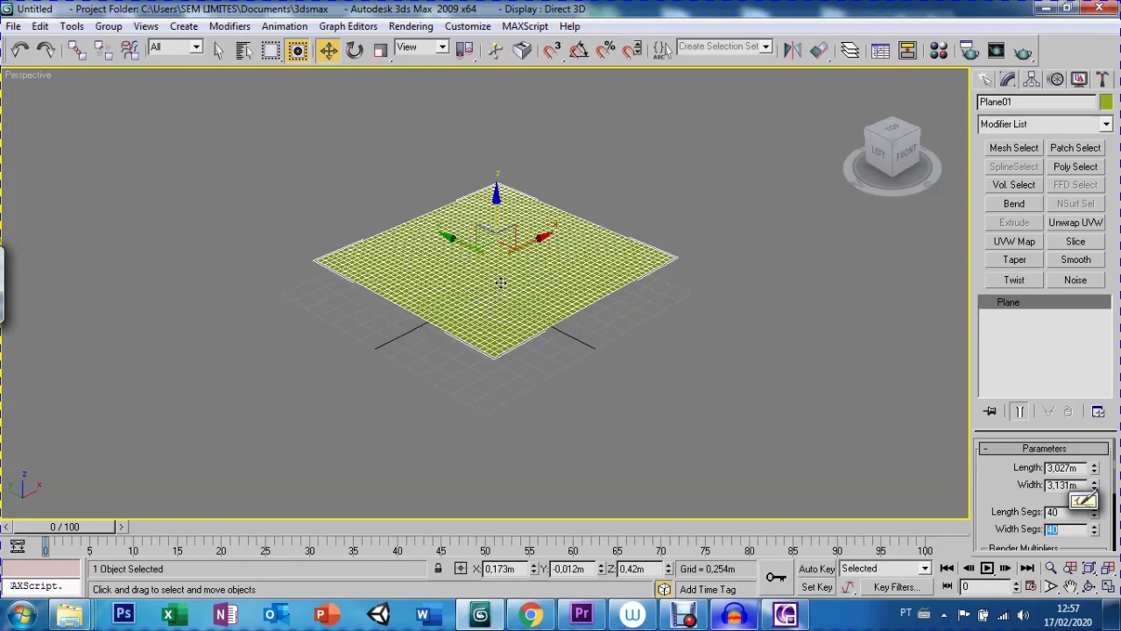
Drag out a Ripple space warp with -0.127m amplitudes and 1.109m wave length
left_click(986, 80)
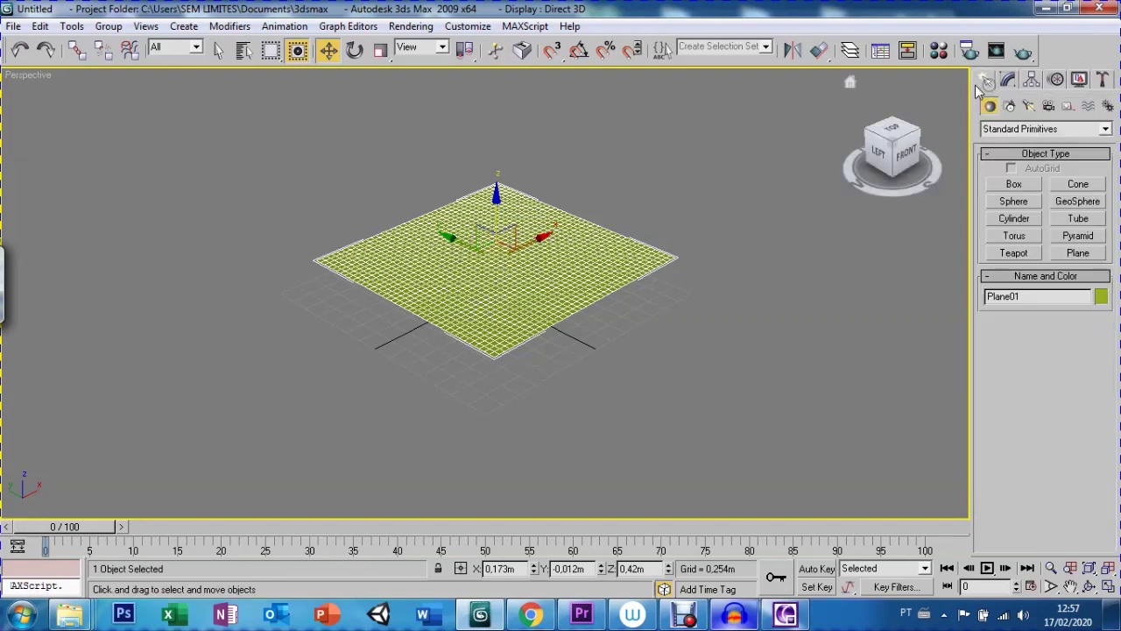
left_click(1088, 106)
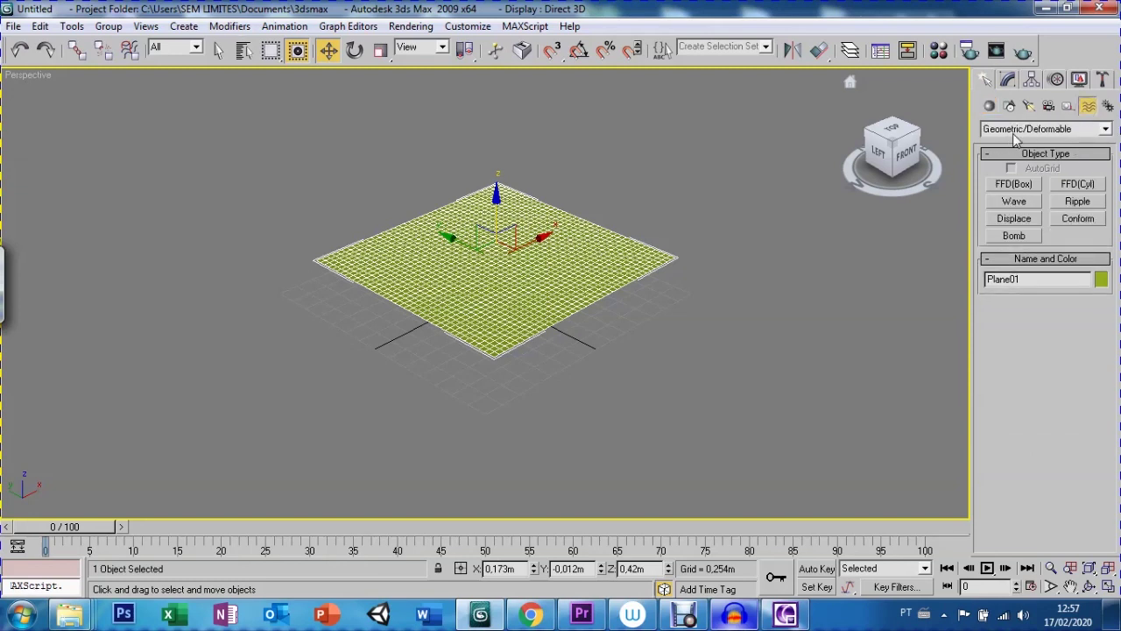
left_click(1070, 207)
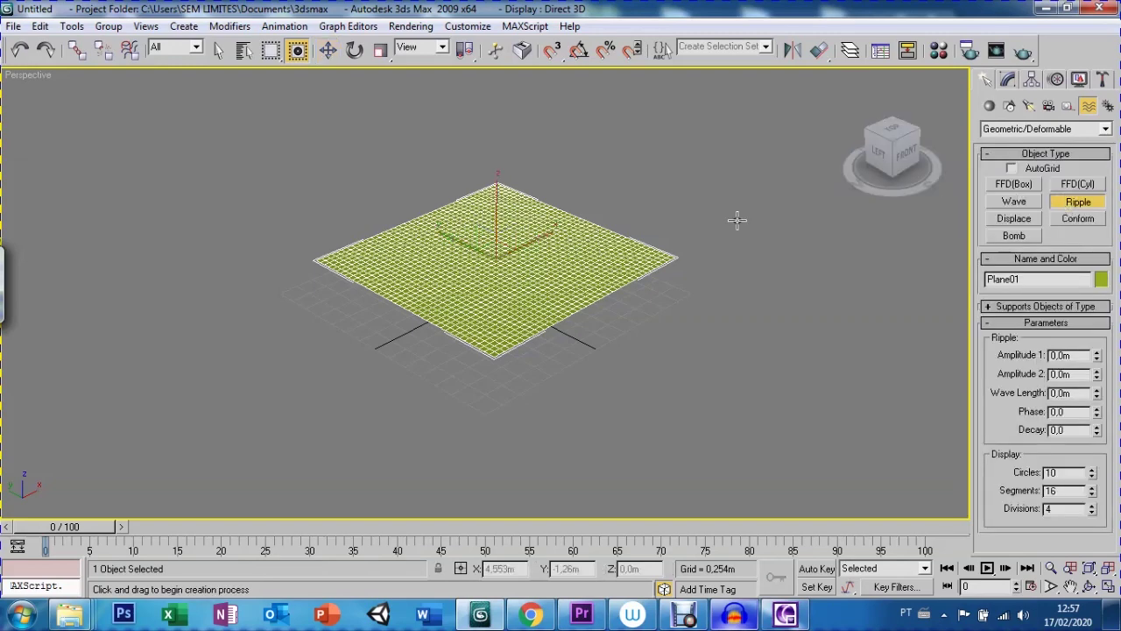
left_click_drag(548, 400, 715, 311)
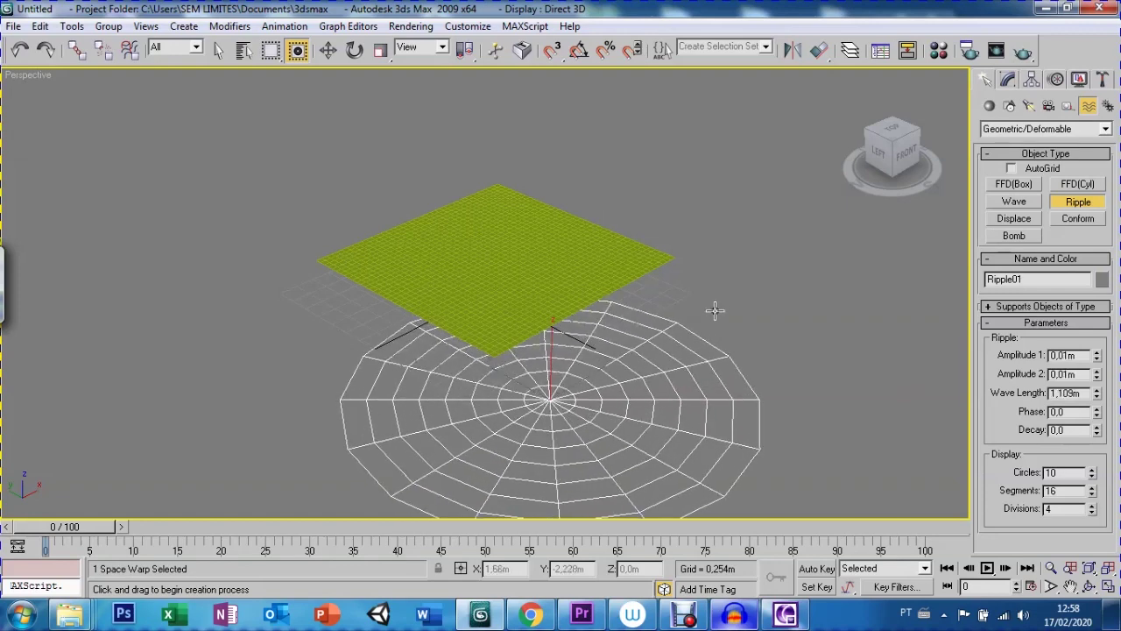
left_click_drag(715, 311, 711, 312)
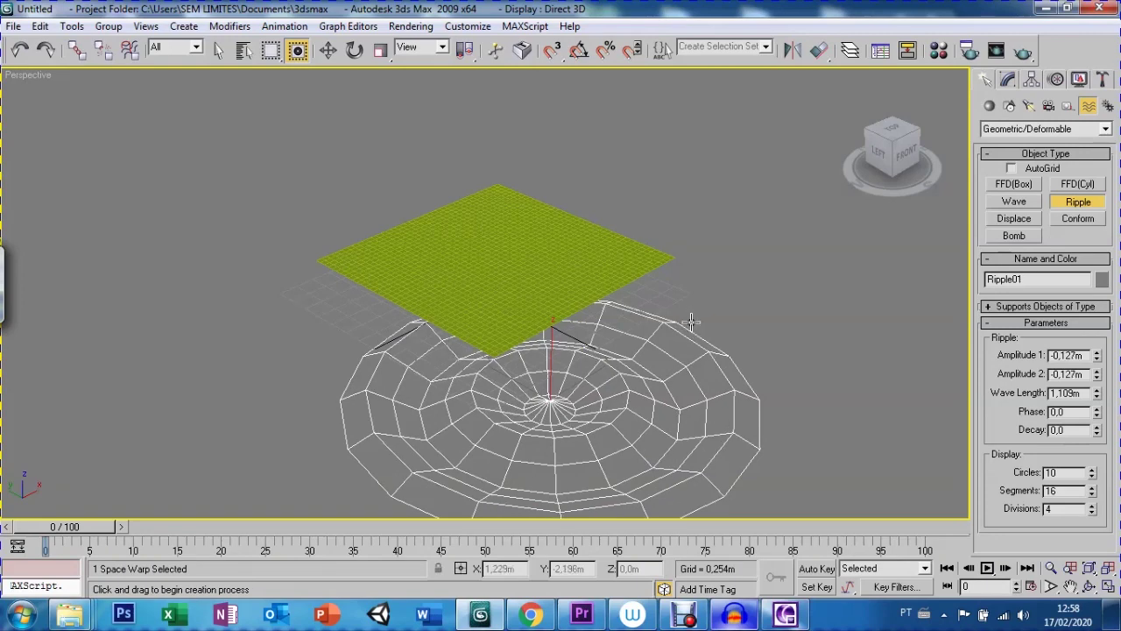
Move Ripple01 so it sits under the centre of the plane
key("w")
mouse_move(594, 372)
left_mouse_down()
mouse_move(478, 263)
mouse_move(505, 186)
mouse_move(502, 226)
left_mouse_up()
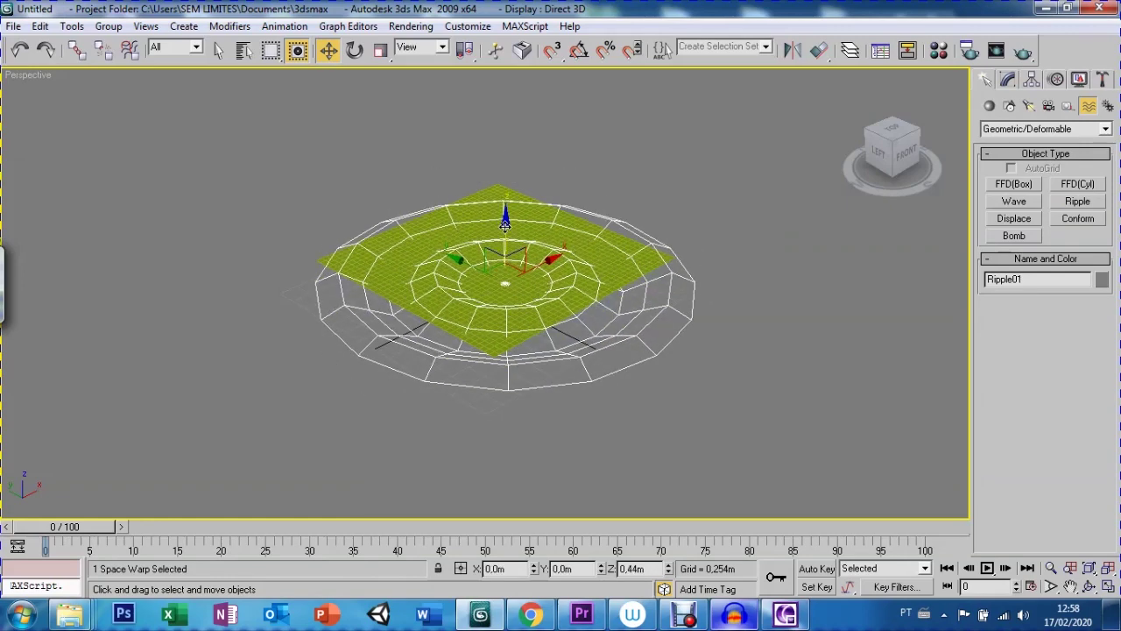
left_click(1007, 80)
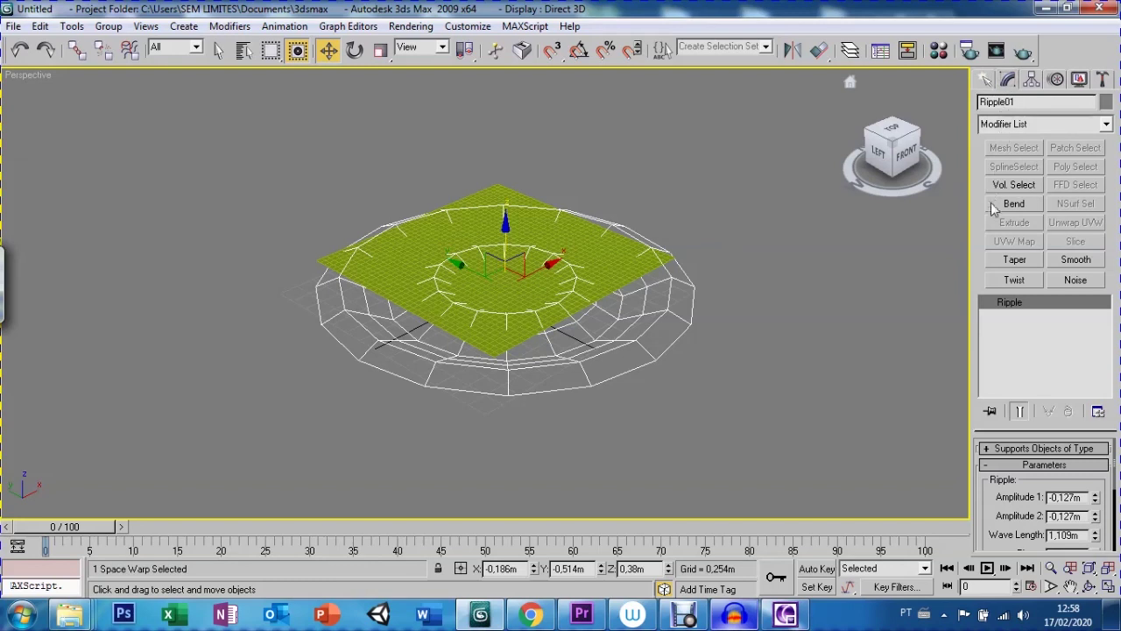
Set Ripple01 amplitudes to -0.098m and -0.082m, wave length 1.175m, and Phase 0.0
mouse_move(982, 494)
left_mouse_down()
mouse_move(1087, 463)
mouse_move(1097, 442)
left_mouse_up()
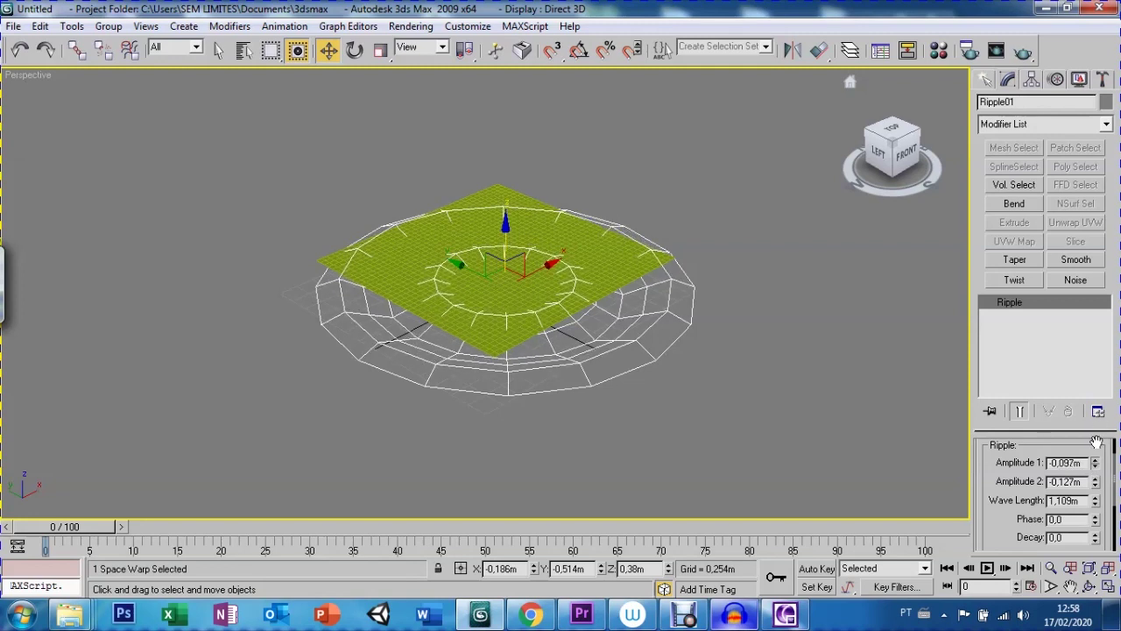
mouse_move(1095, 481)
left_mouse_down()
mouse_move(1104, 436)
mouse_move(1087, 461)
left_mouse_up()
left_click_drag(1094, 504, 1091, 516)
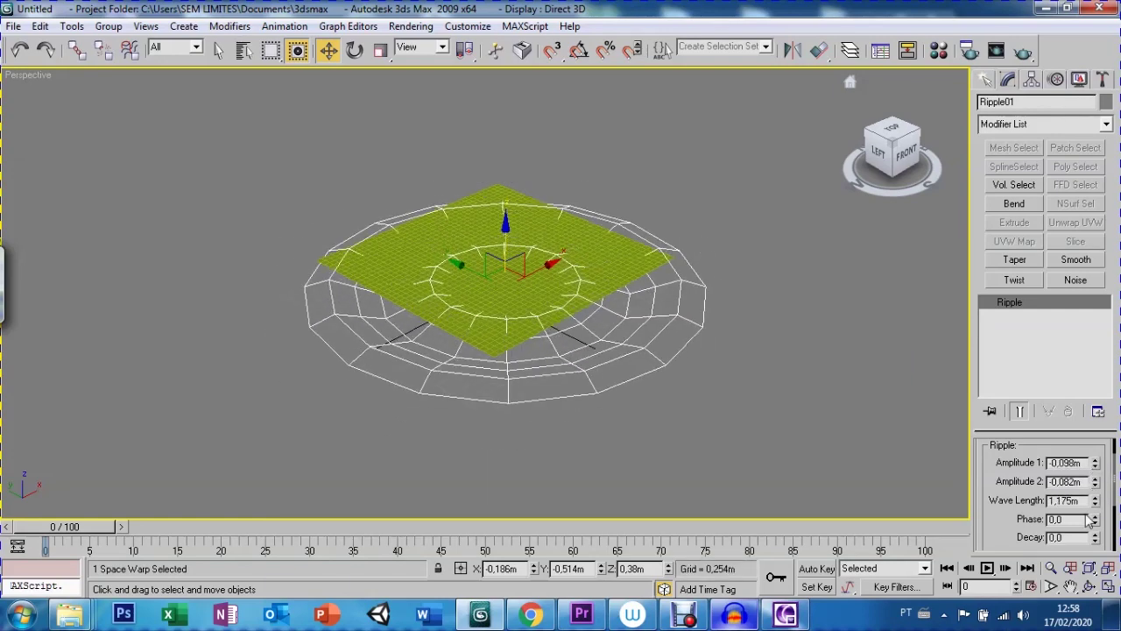
mouse_move(1095, 522)
left_mouse_down()
mouse_move(1097, 495)
mouse_move(1065, 522)
left_mouse_up()
type("0")
key("Return")
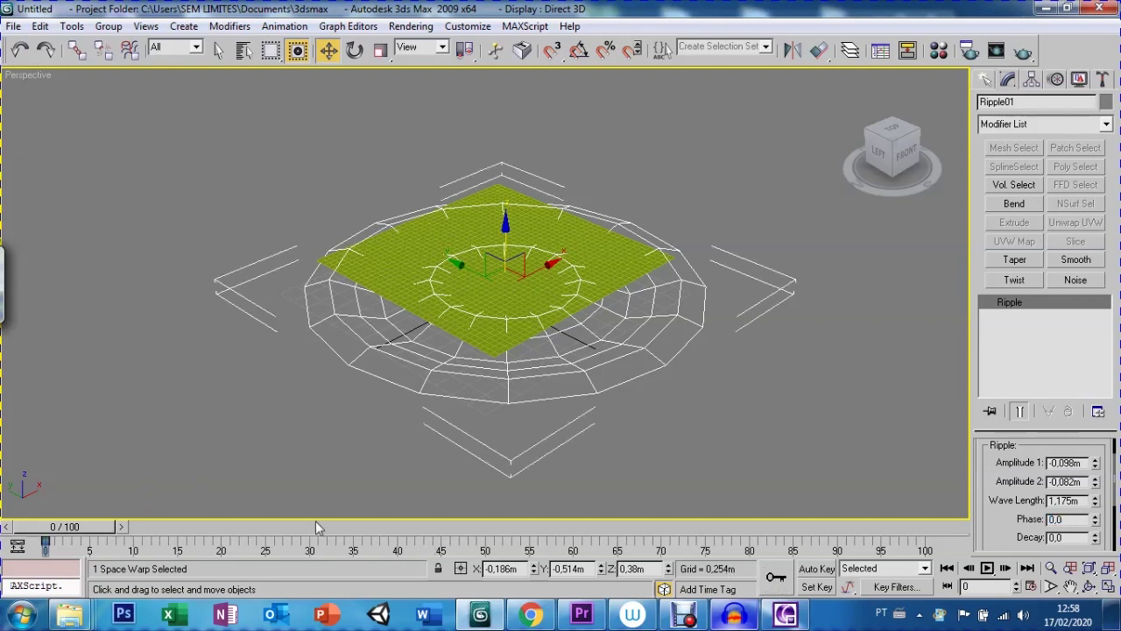
Move the time slider to frame 100 and turn on Auto Key
left_click_drag(74, 531, 922, 569)
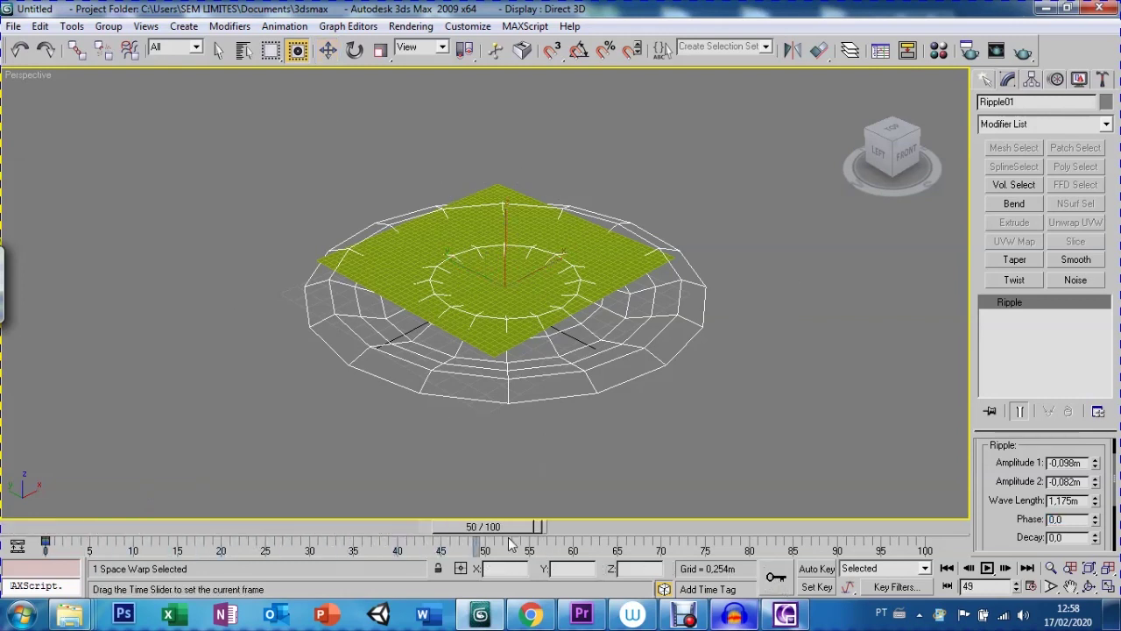
key("w")
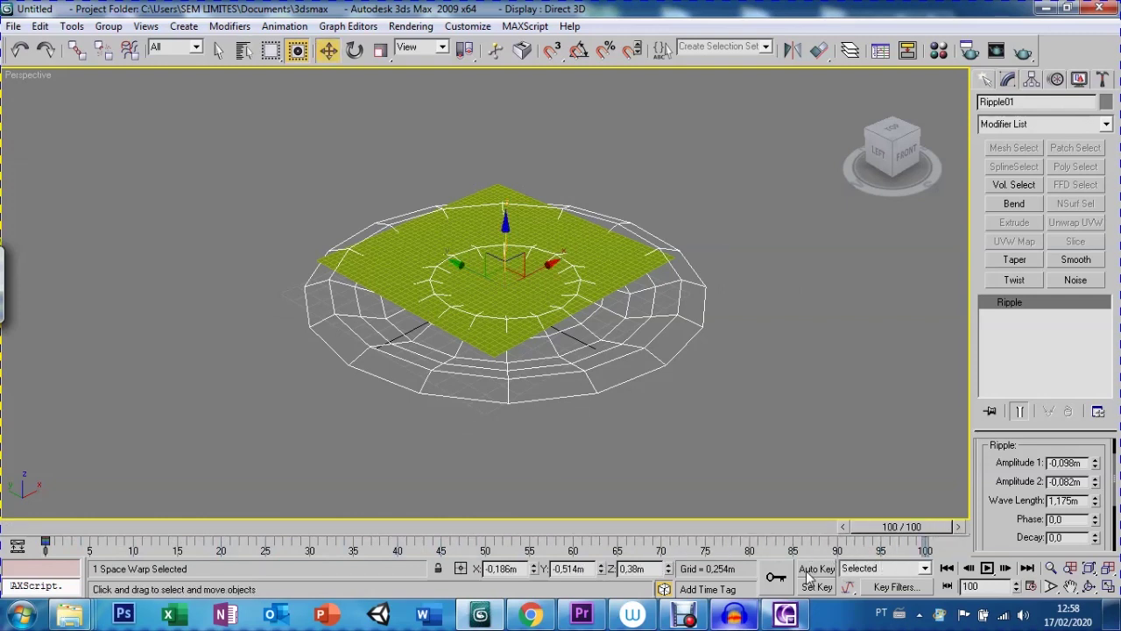
left_click(812, 569)
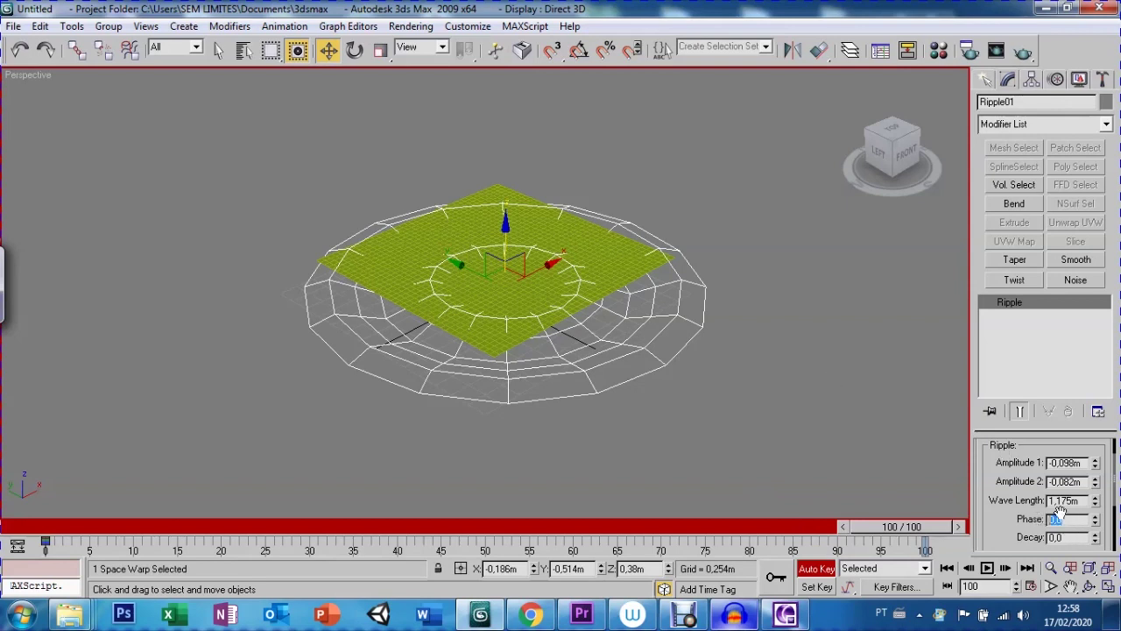
type("2")
Key the ripple's Phase to 2.0 at frame 100, then scrub back to frame 0
key("Return")
left_click_drag(859, 527, 48, 527)
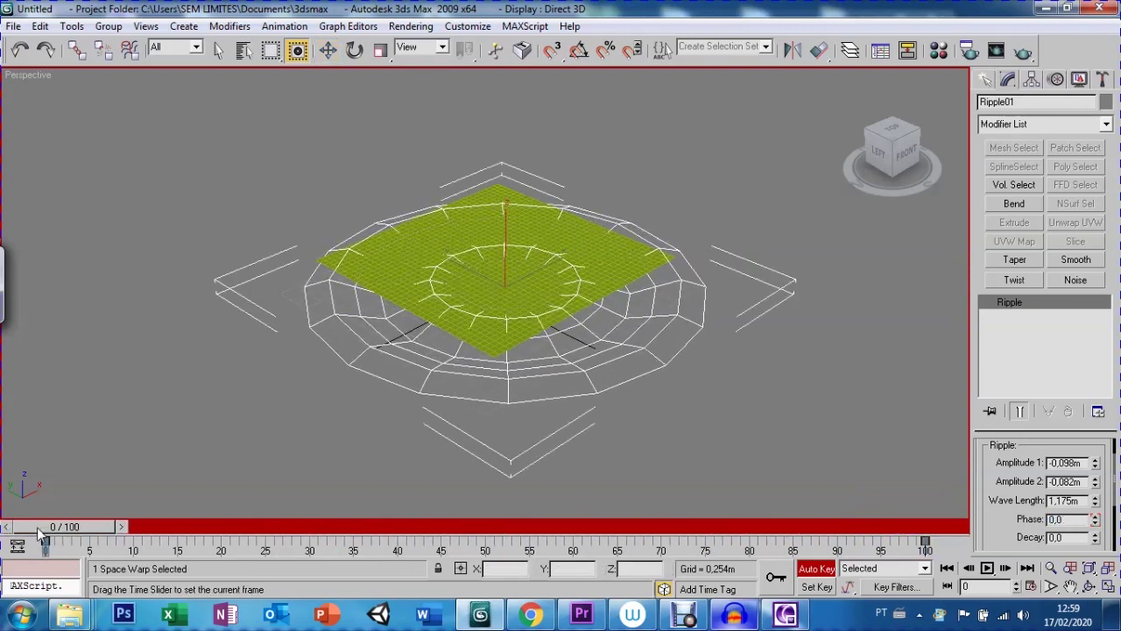
Centre the green plane over the ripple and scale it up to cover it
key("w")
left_click(427, 162)
left_click(544, 238)
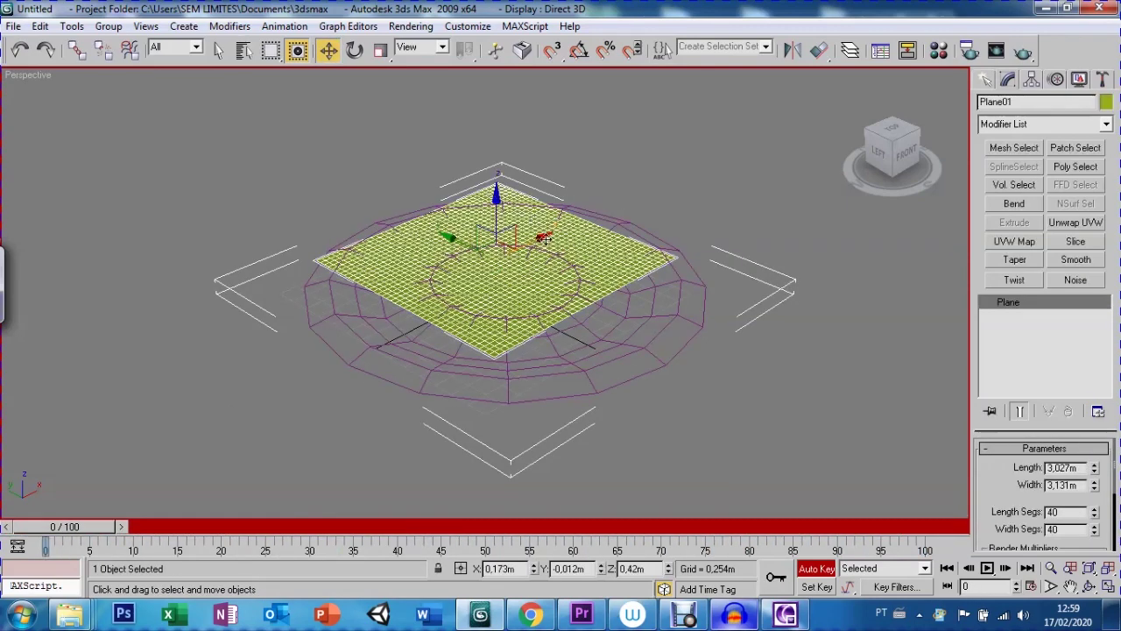
mouse_move(541, 237)
left_mouse_down()
mouse_move(463, 282)
mouse_move(507, 174)
left_mouse_up()
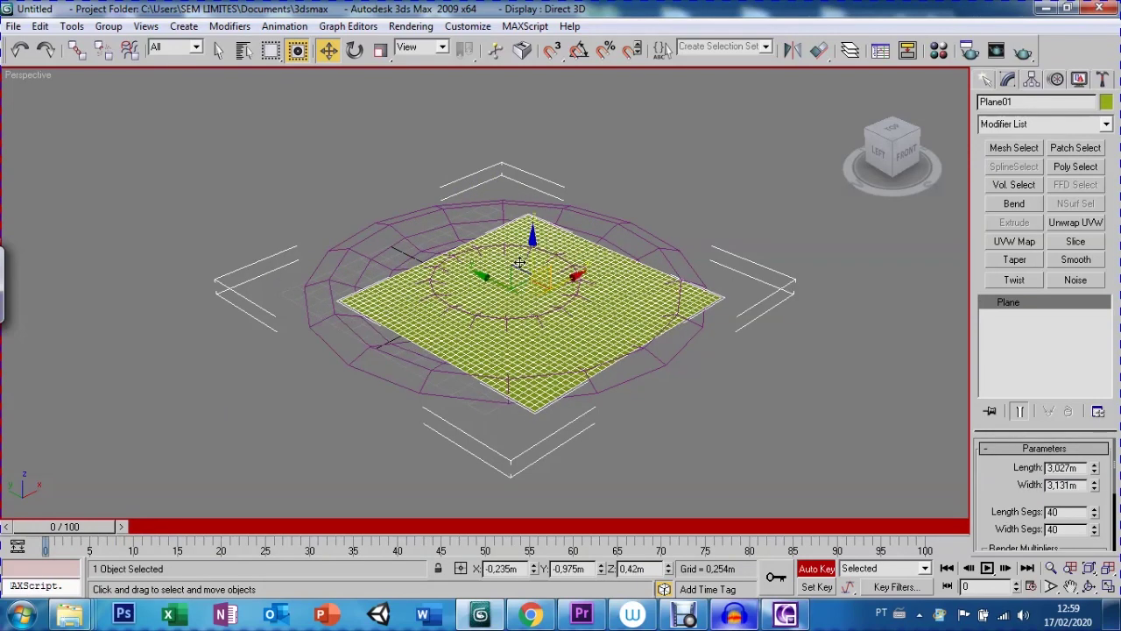
key("r")
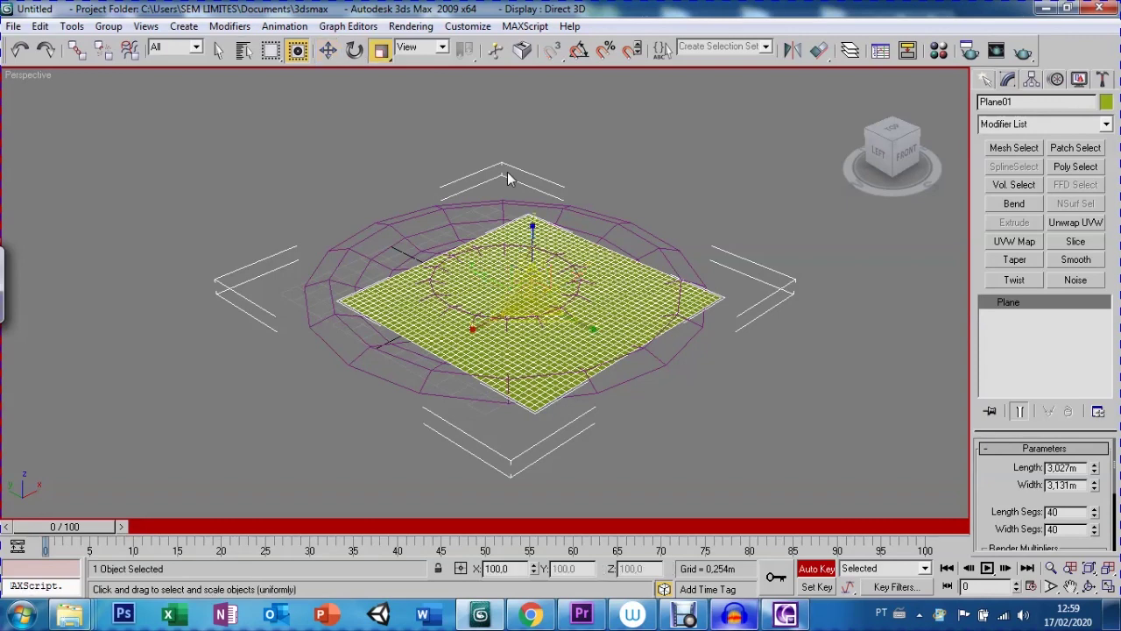
left_click_drag(527, 297, 593, 216)
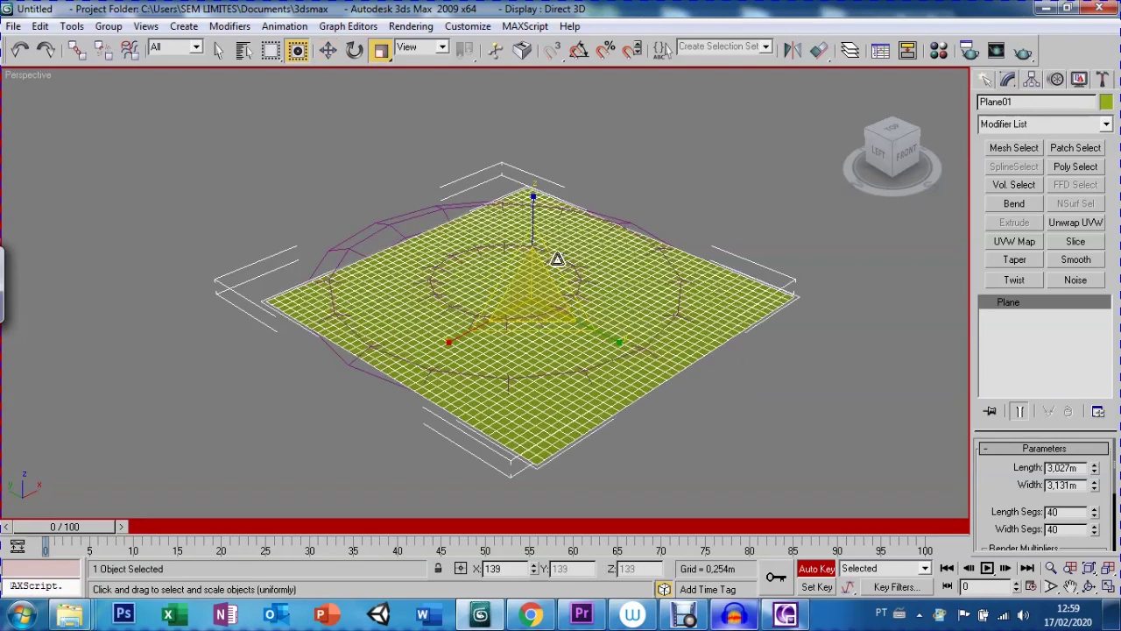
key("w")
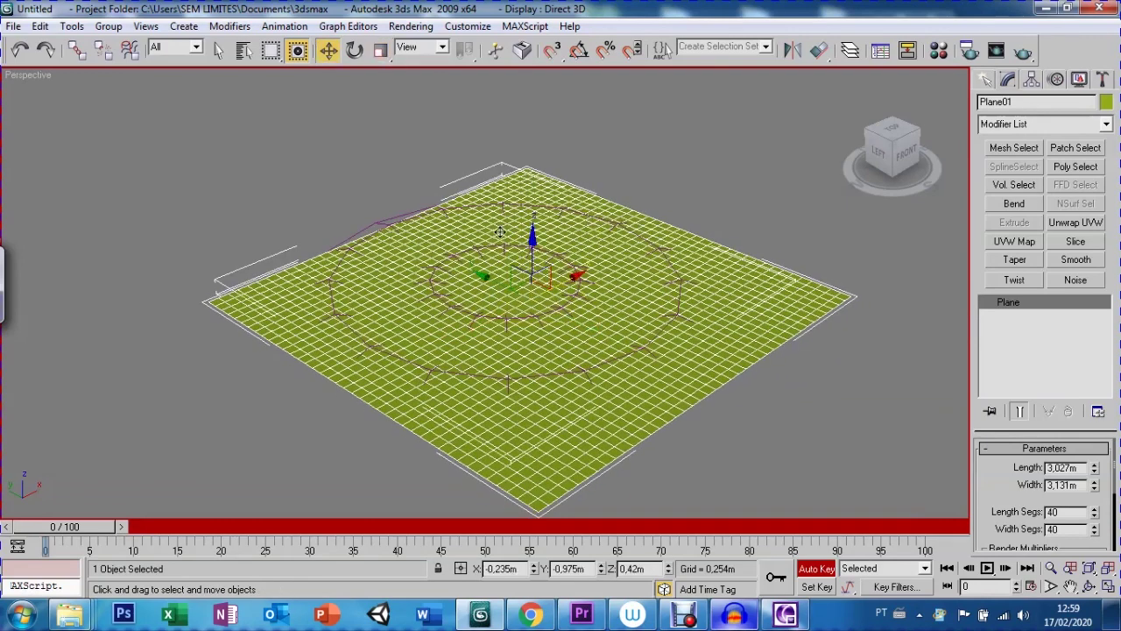
left_click_drag(488, 278, 453, 259)
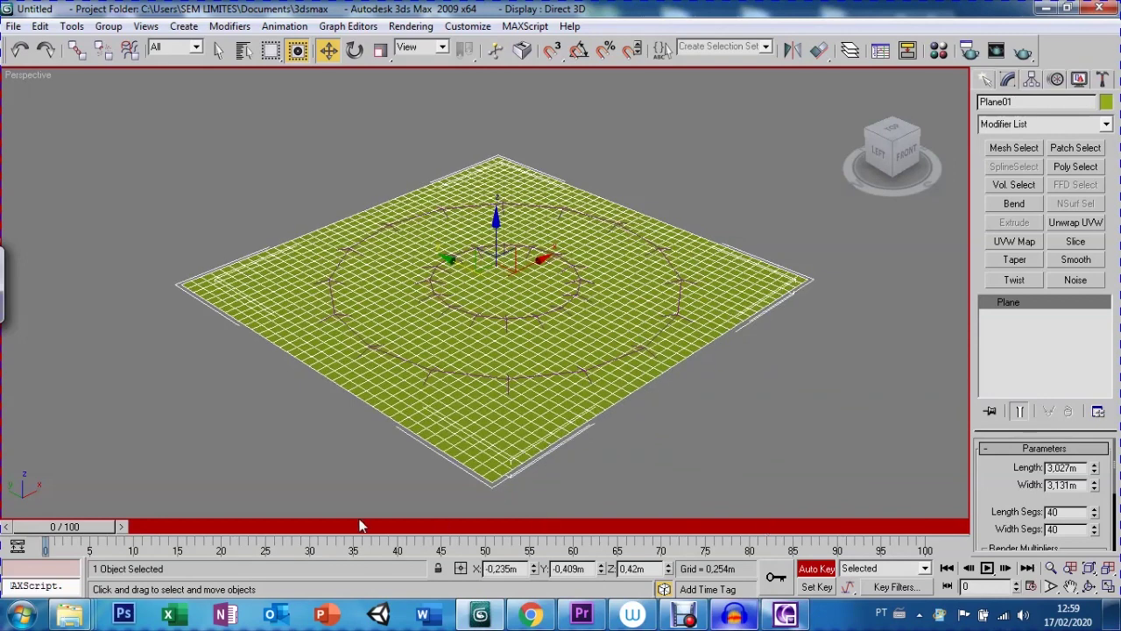
Scrub and play the timeline to preview the animated ripple, stopping around frame 88
mouse_move(83, 527)
left_mouse_down()
mouse_move(878, 555)
mouse_move(21, 513)
left_mouse_up()
left_click(987, 568)
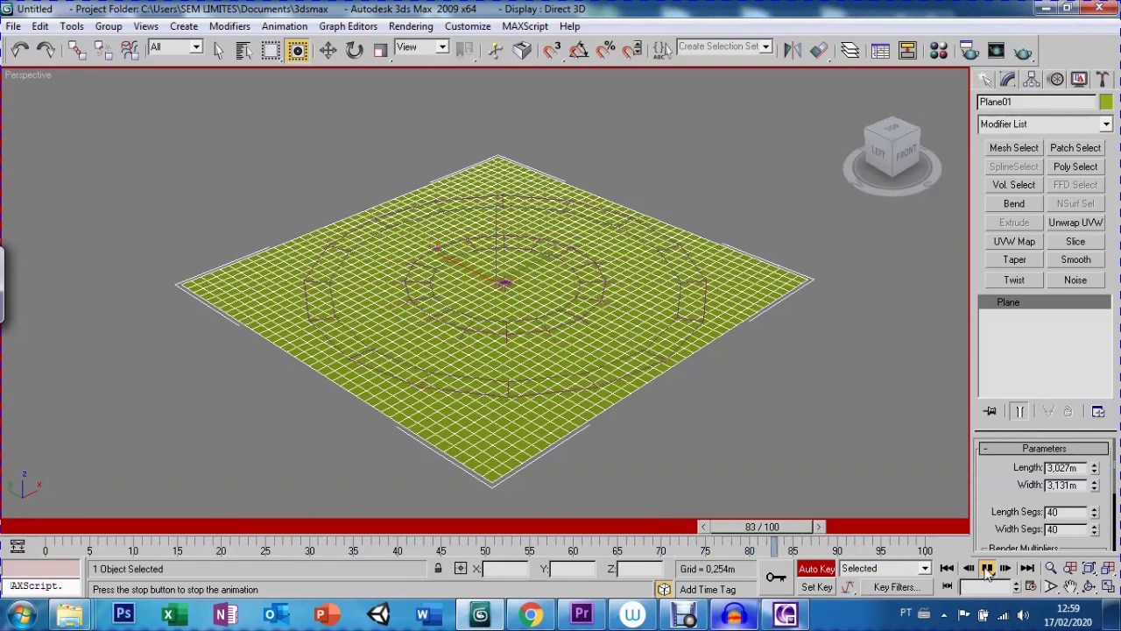
left_click(987, 568)
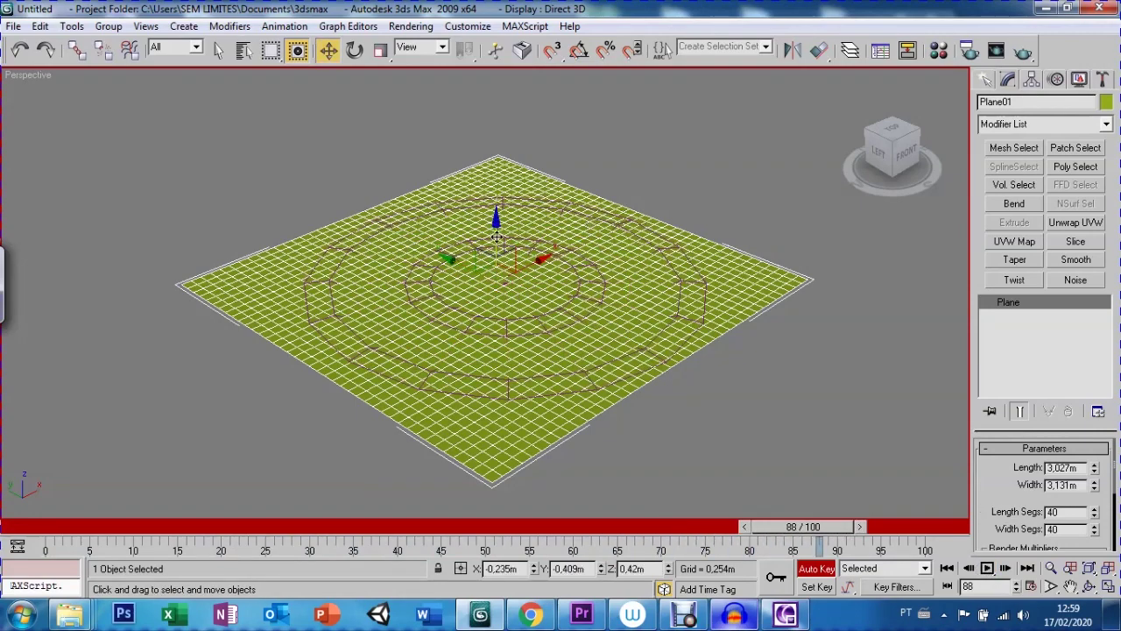
Lower Plane01 on Z to about 0.075m and reselect it
left_click_drag(495, 215, 546, 189)
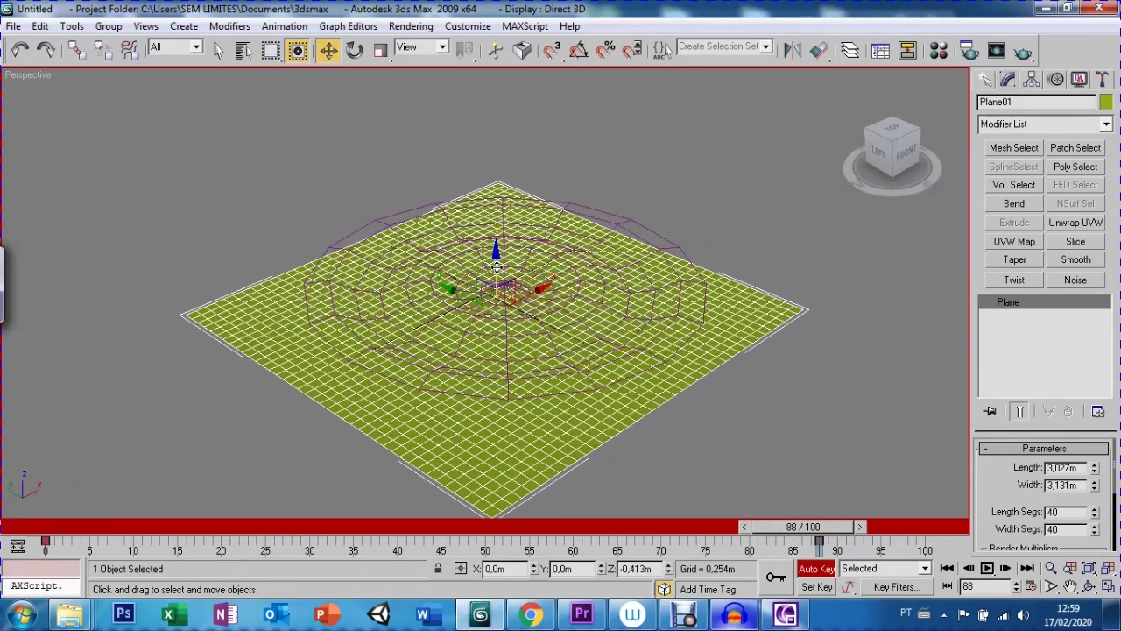
left_click(594, 211)
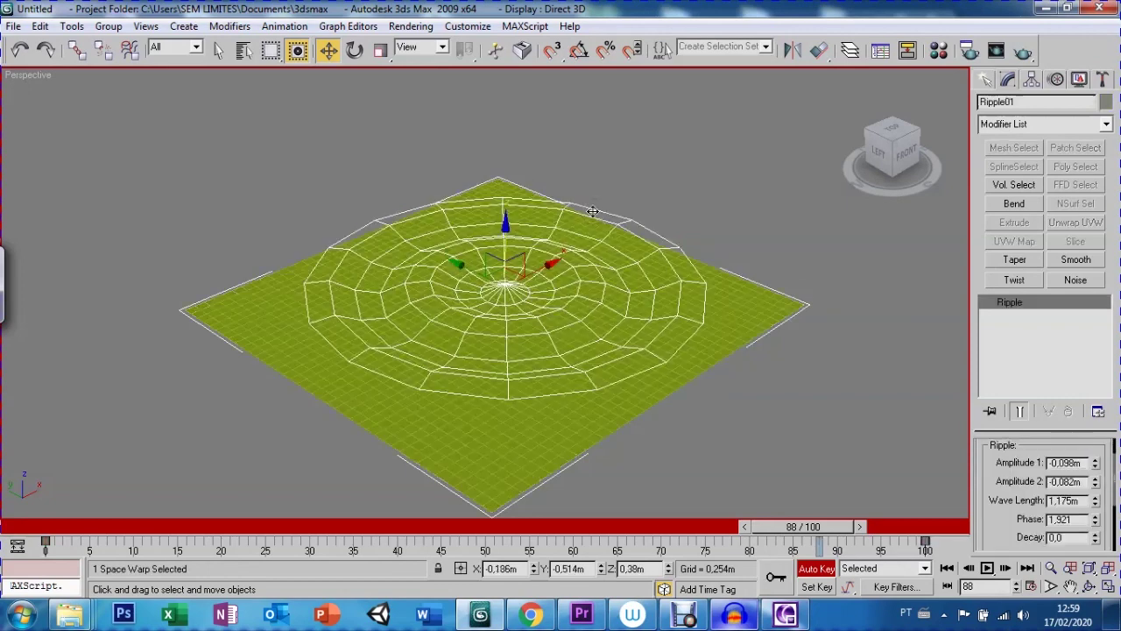
left_click(502, 180)
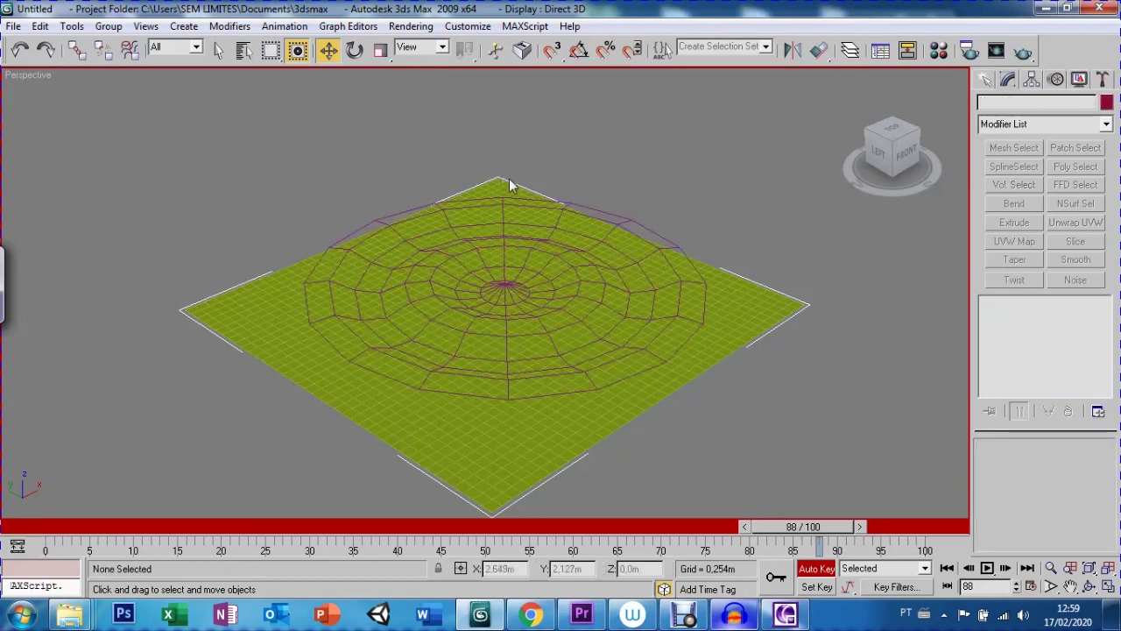
left_click(772, 304)
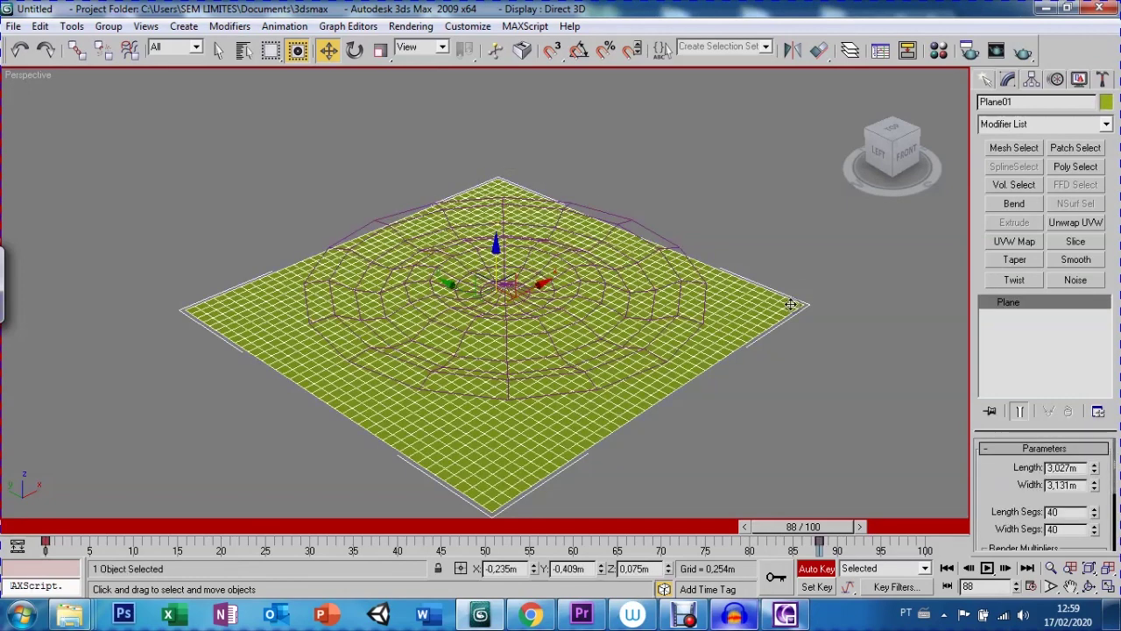
Bind Plane01 to Ripple01, rewind to frame 0, and hide edged faces with F4
left_click(139, 50)
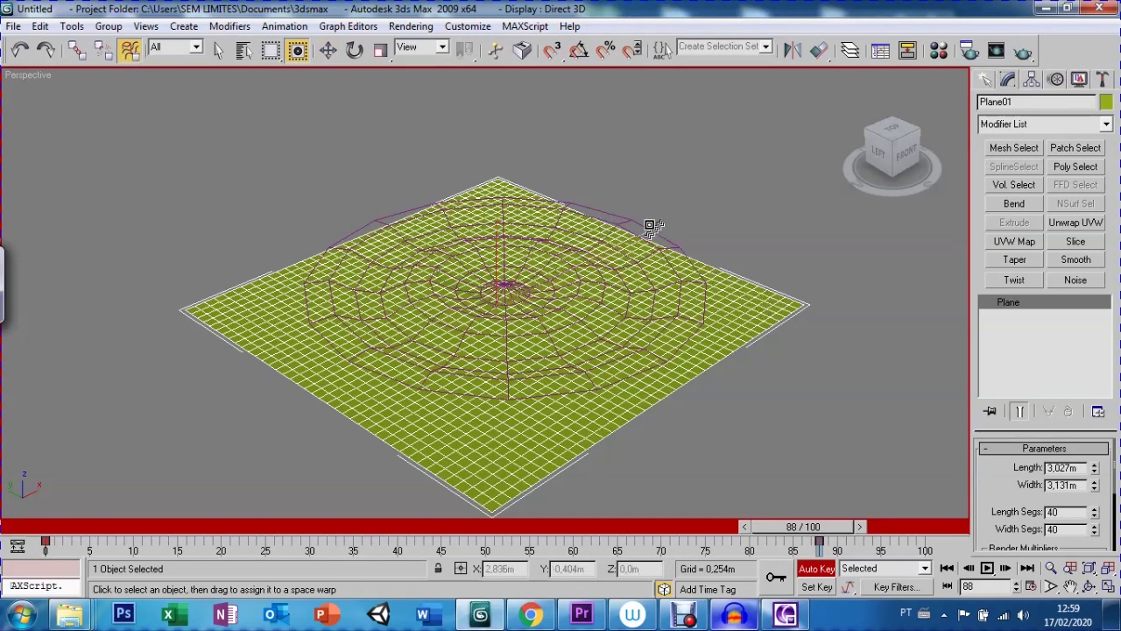
left_click_drag(651, 225, 639, 224)
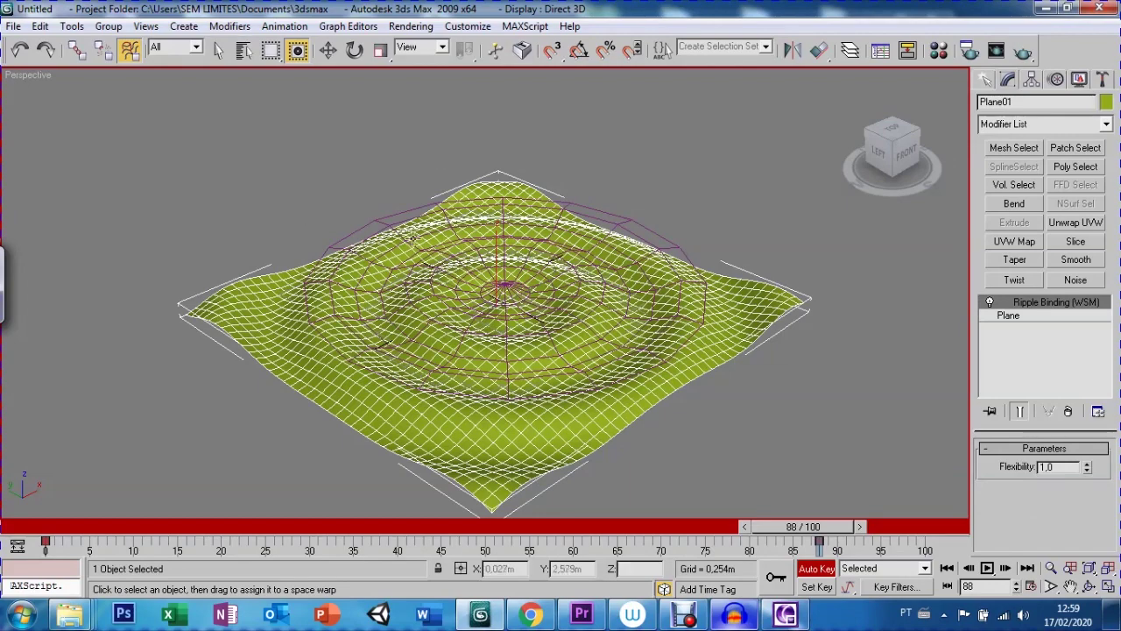
left_click_drag(804, 527, 35, 527)
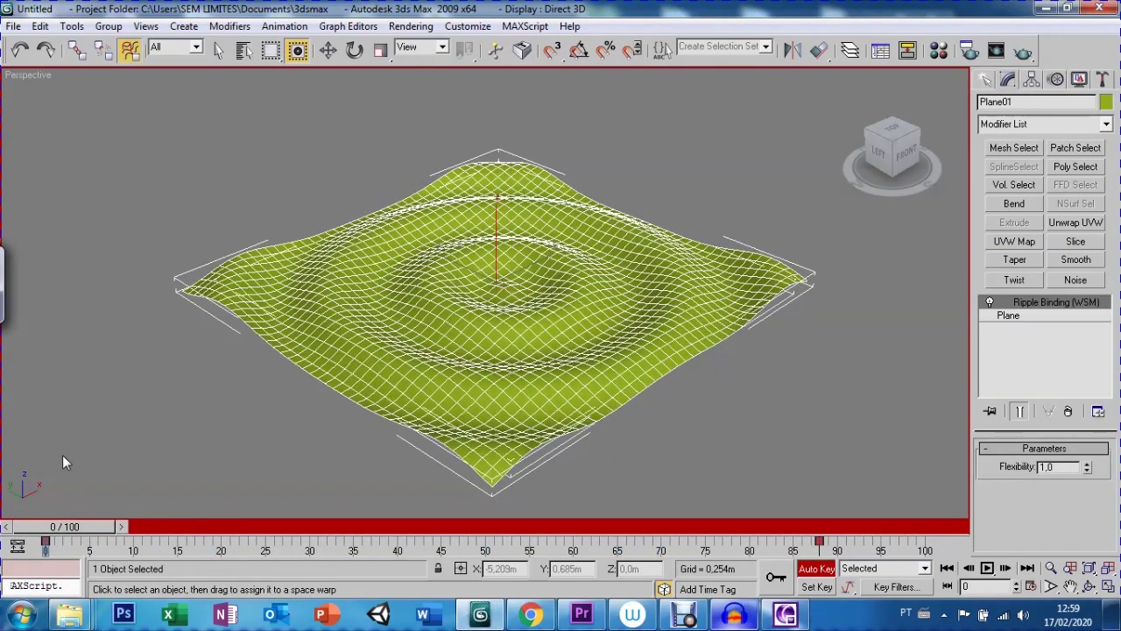
key("F4")
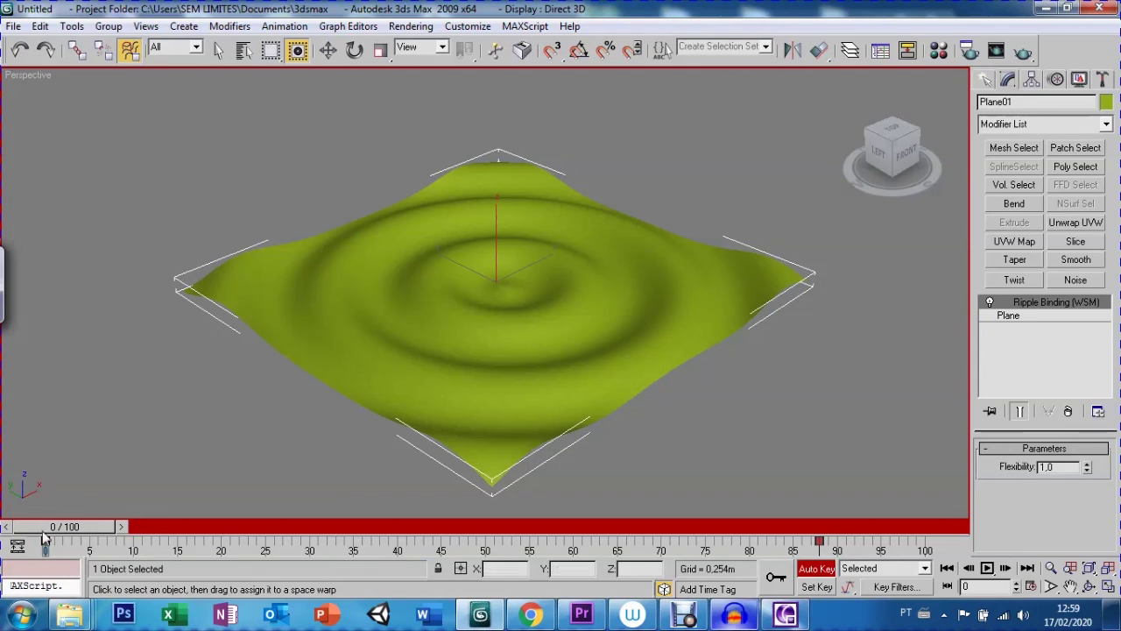
Play the rippling plane animation, stop near frame 94, and select Ripple01
left_click(987, 568)
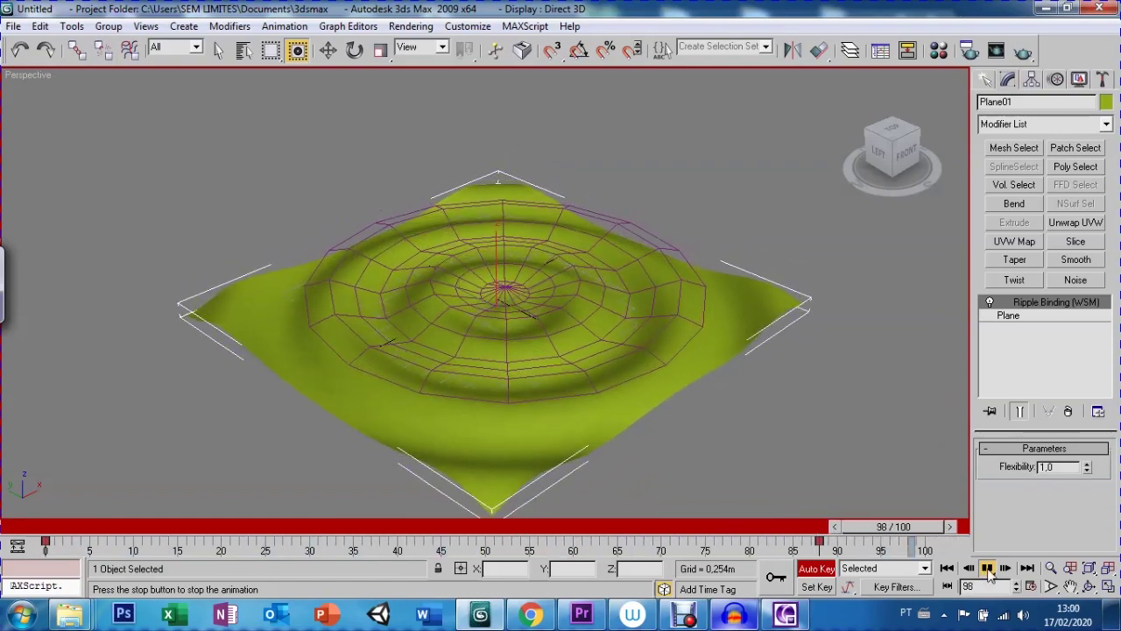
left_click(987, 569)
left_click(988, 569)
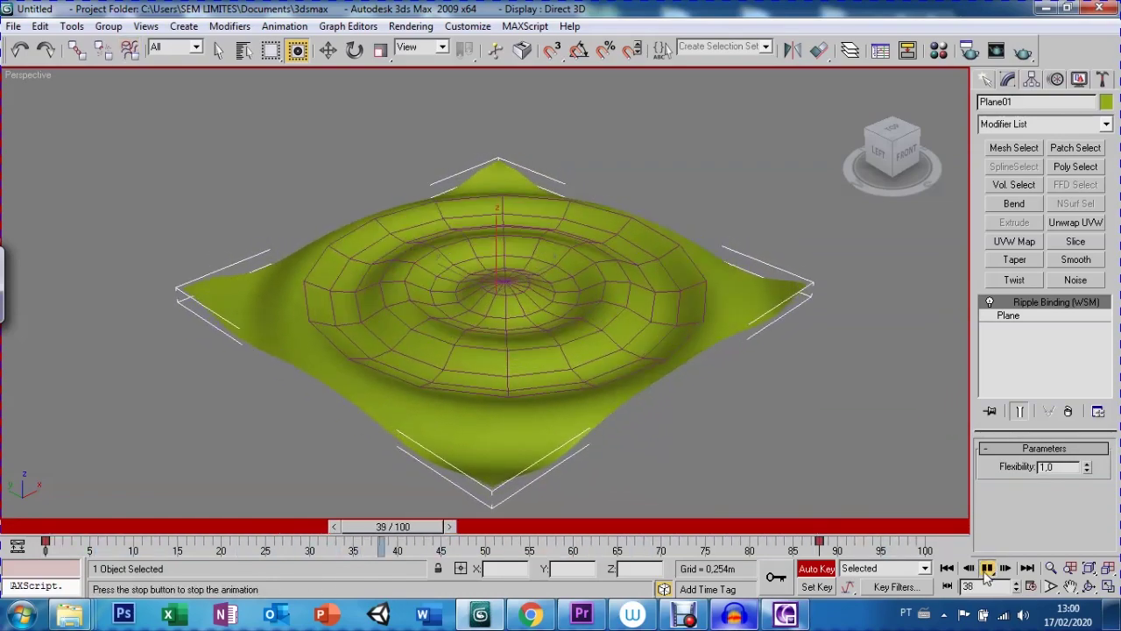
left_click(988, 569)
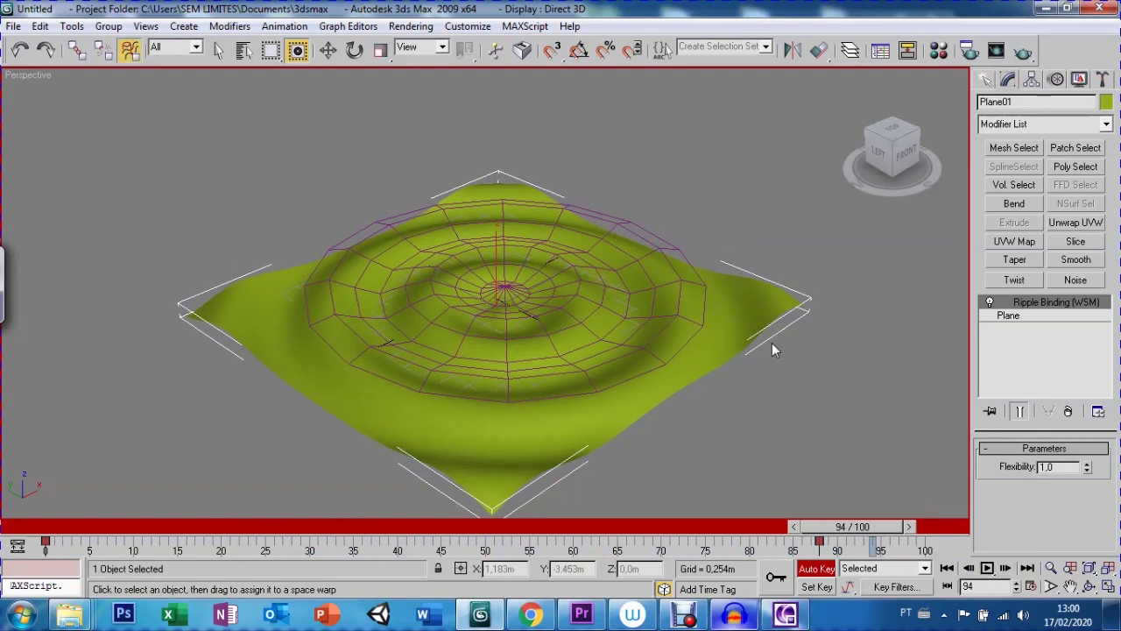
key("w")
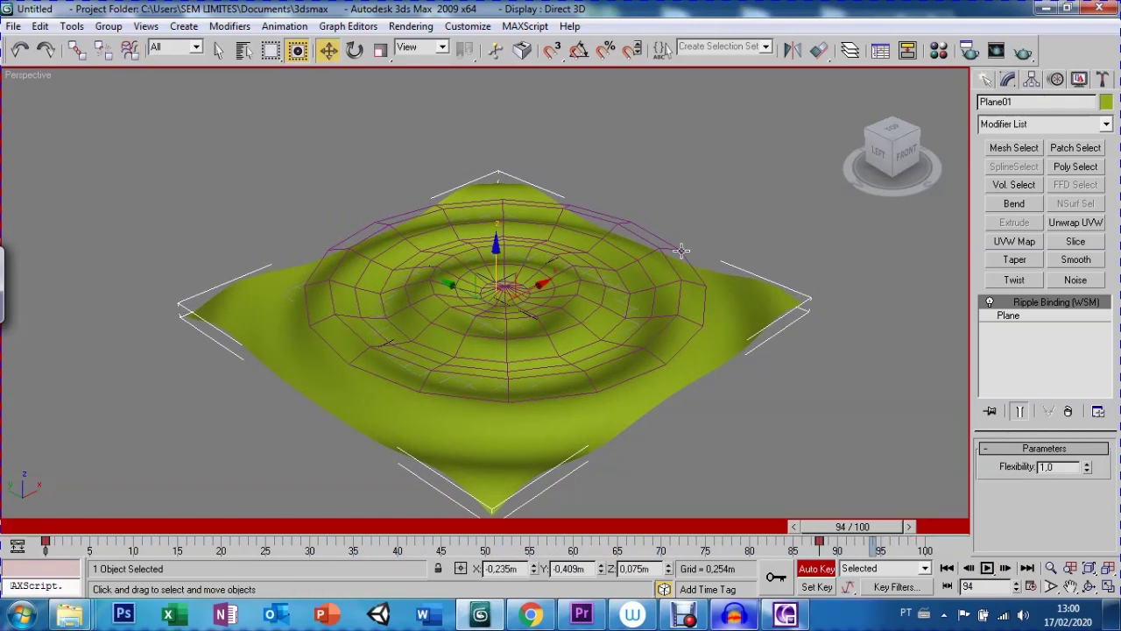
left_click(651, 238)
left_click(648, 235)
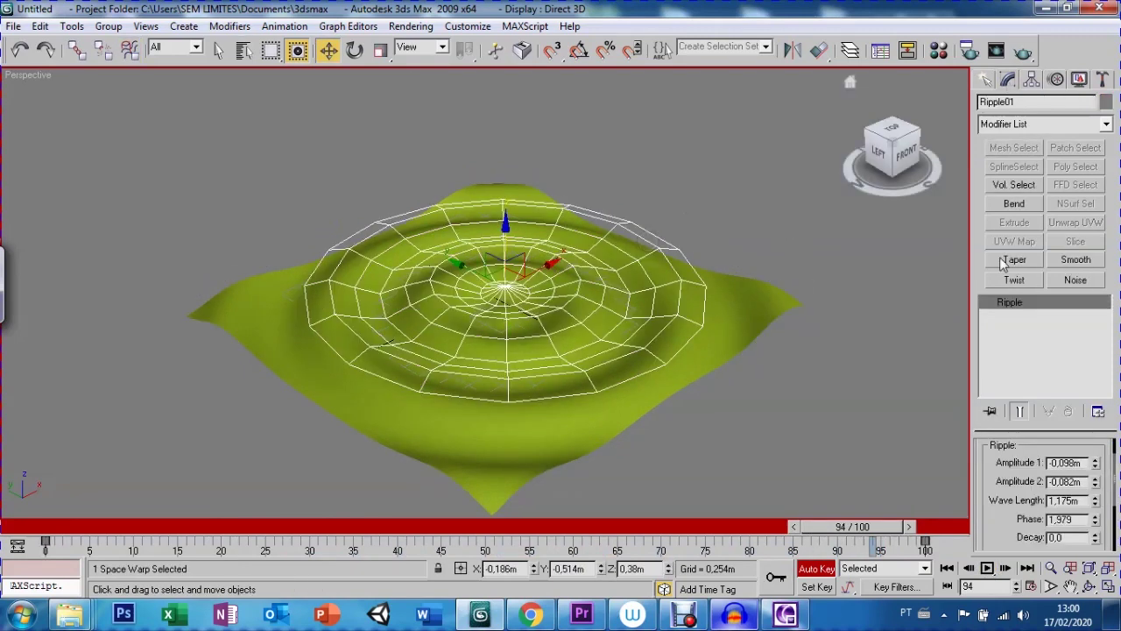
Scrub the timeline from frame 0 to frame 100, where the ripple's Phase reads 2.0
left_click_drag(831, 529, 34, 543)
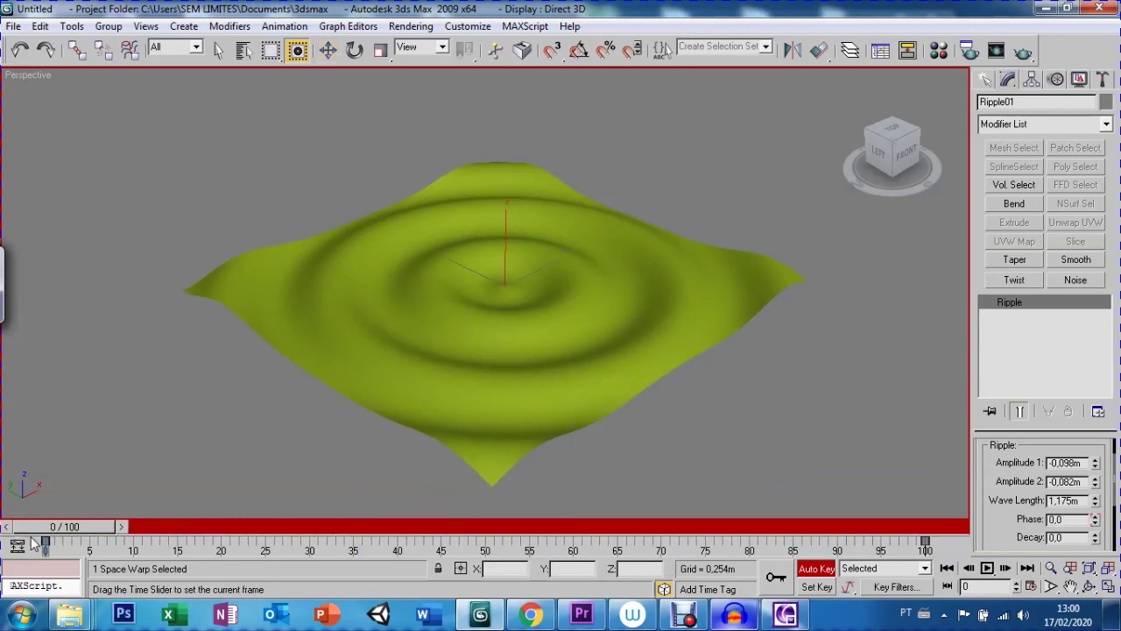
left_click_drag(33, 543, 924, 569)
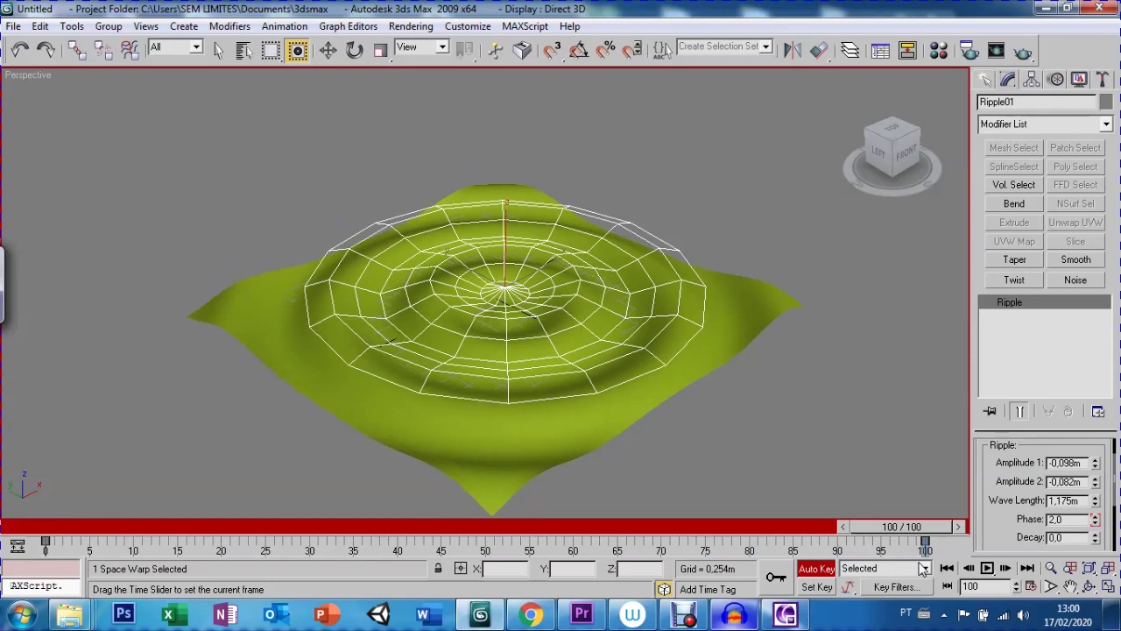
key("w")
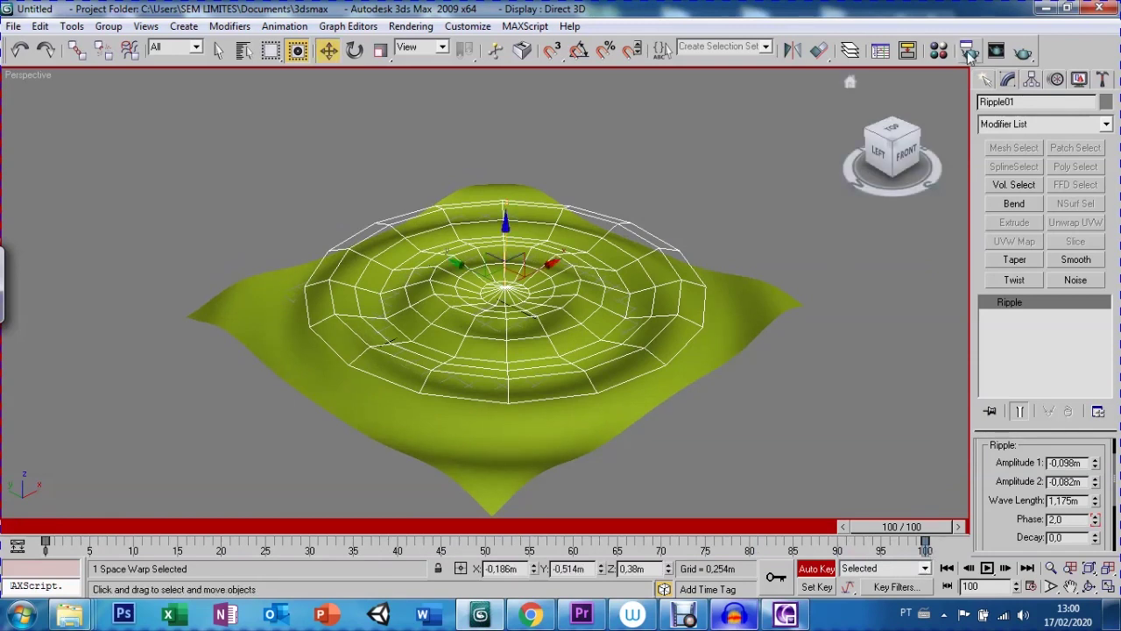
left_click(966, 55)
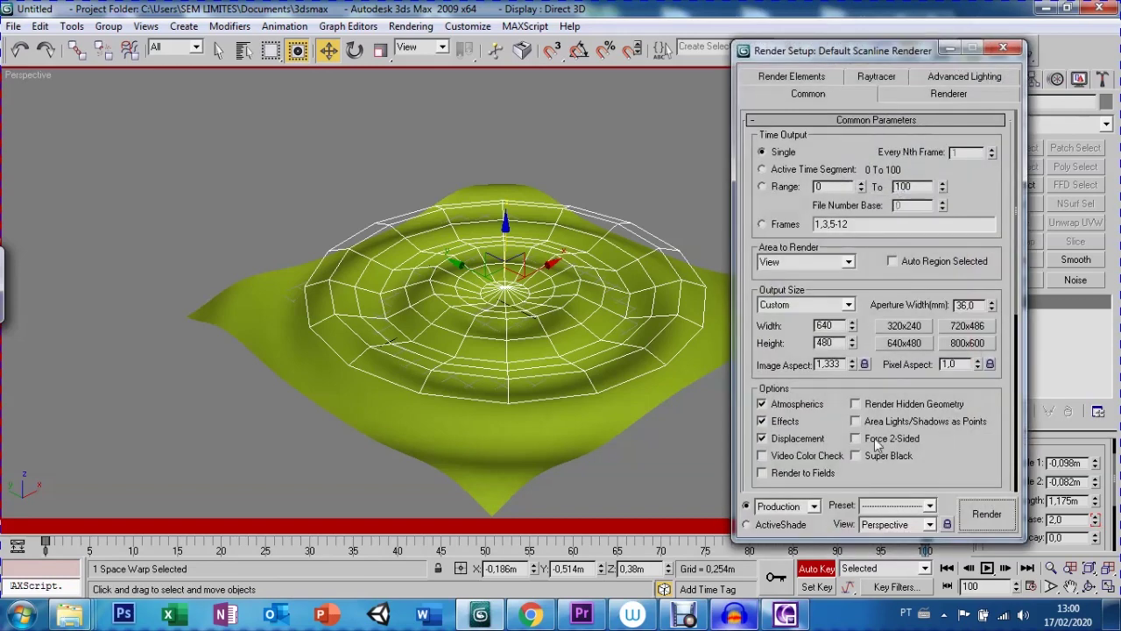
Render Perspective frame 100 of the rippled green plane, then close the render window
left_click(986, 517)
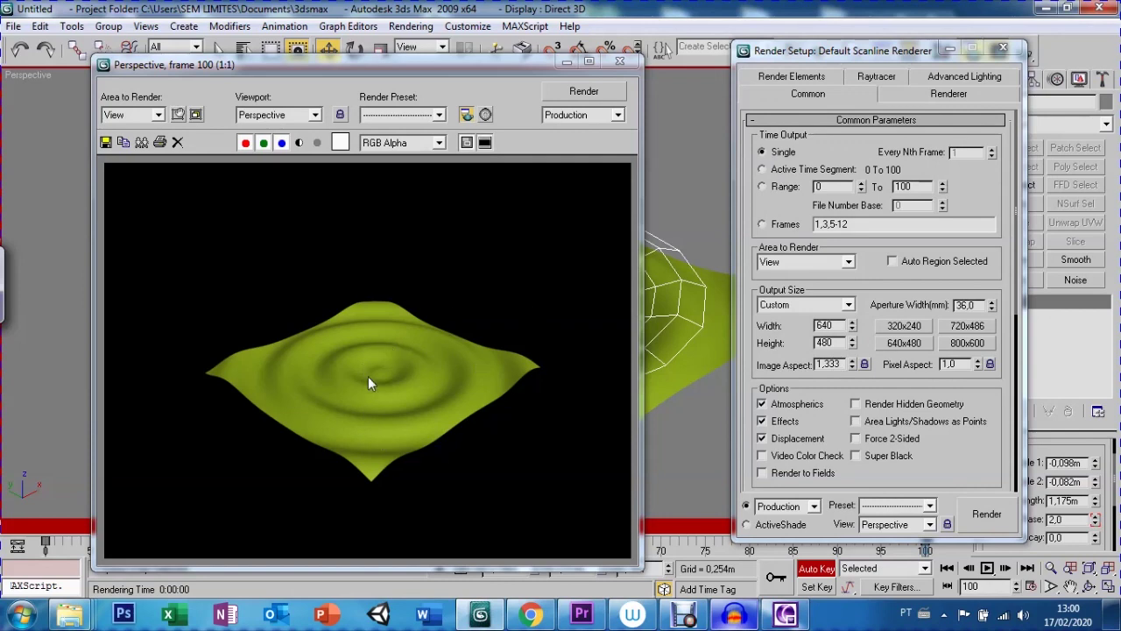
left_click(619, 61)
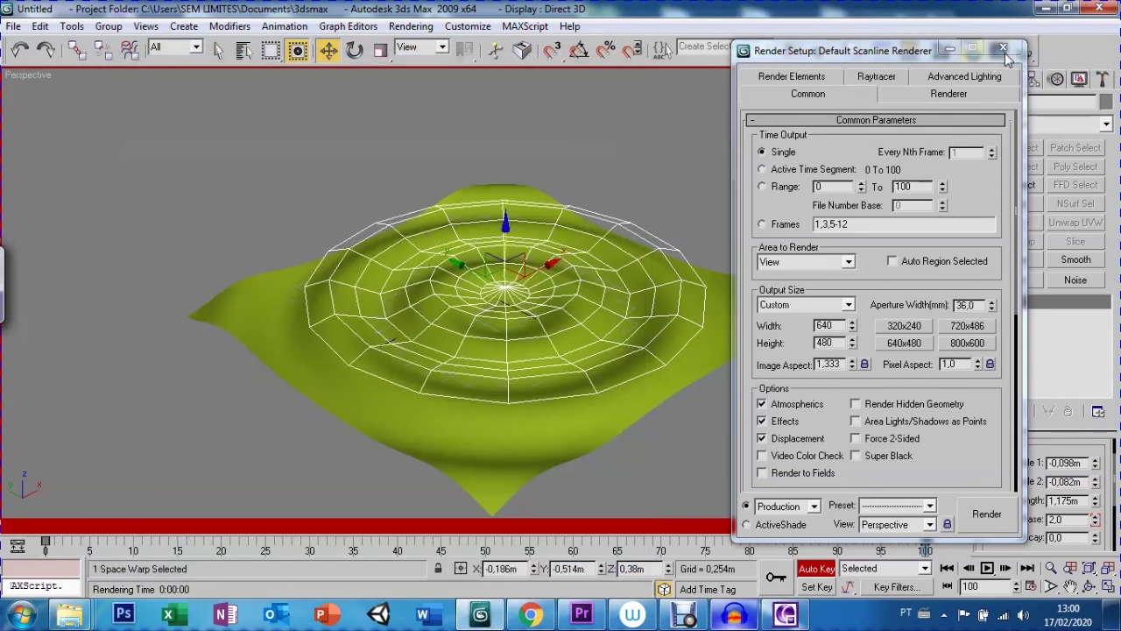